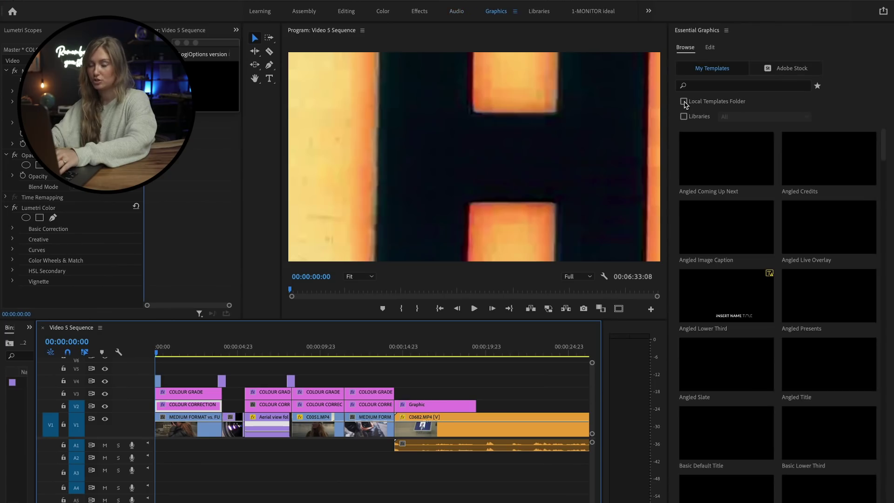
Switch the browser to the Adobe Stock templates tab
click(787, 69)
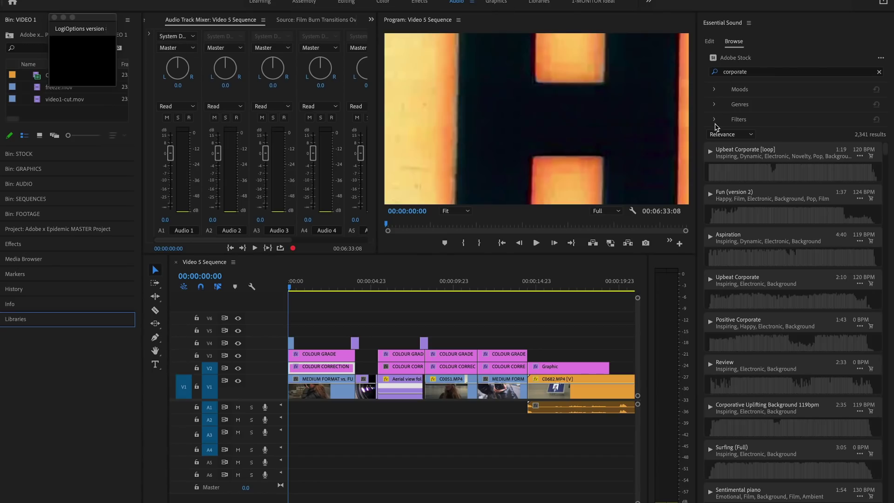
Clear the 'corporate' search and filter stock music to Epidemic Sound tracks (28,028 results)
click(793, 36)
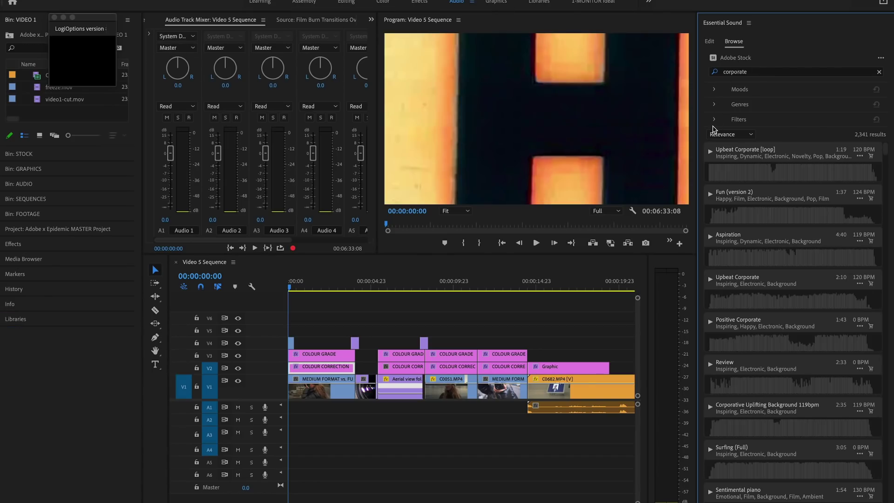
click(879, 71)
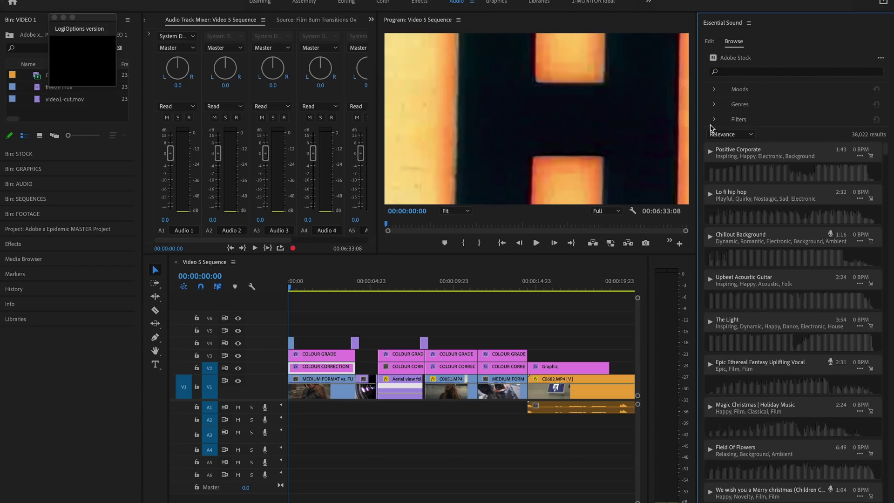
click(713, 120)
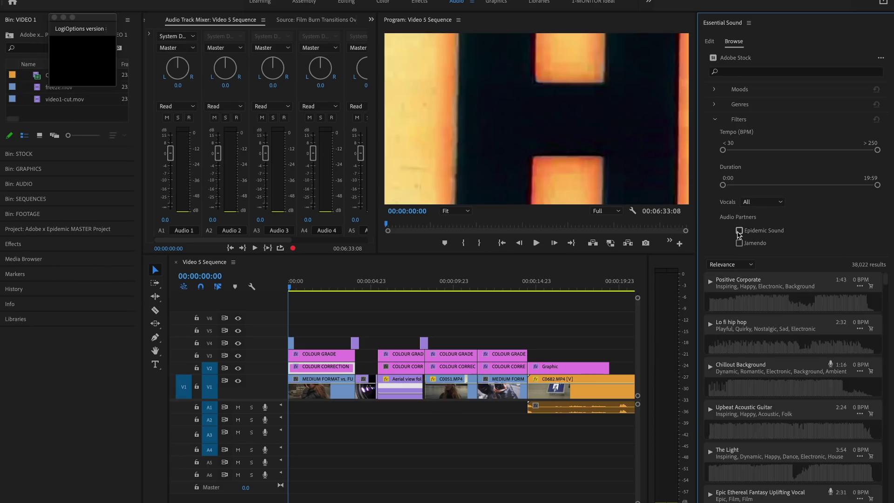
click(739, 231)
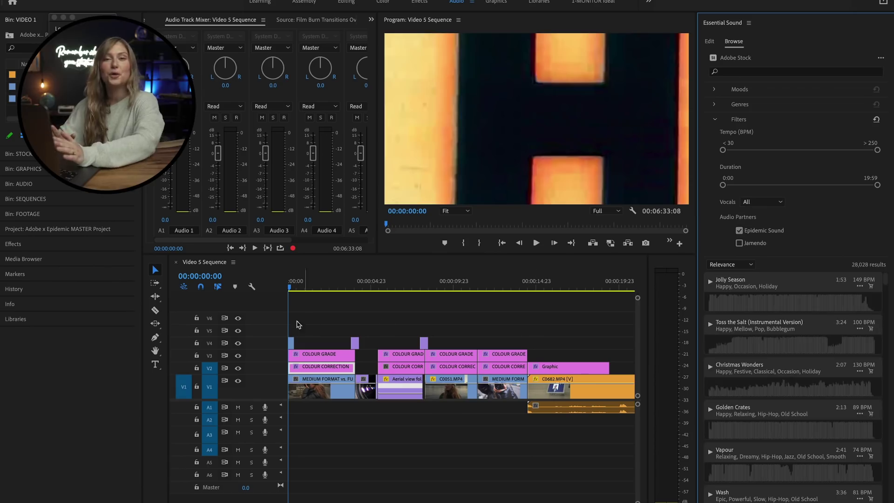
mouse_move(292, 286)
mouse_down()
mouse_move(326, 285)
mouse_move(292, 288)
mouse_up()
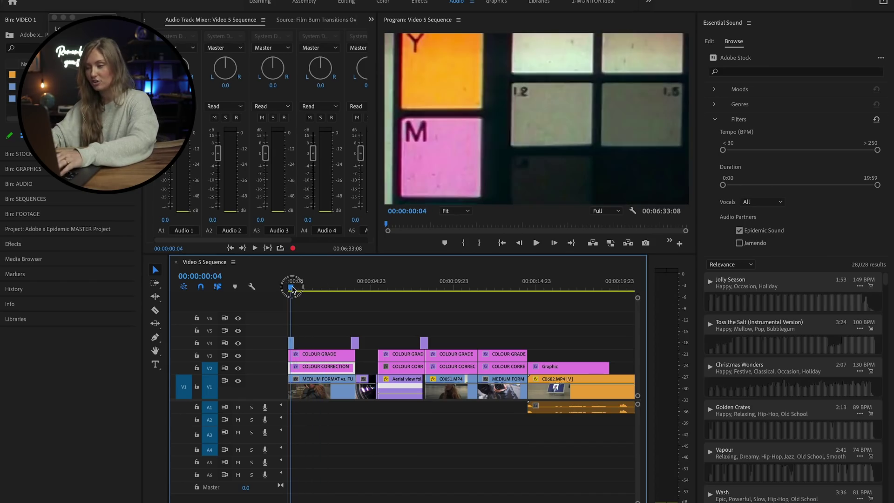
Set the tempo filter to 80–120 BPM and adjust the track duration range
click(740, 119)
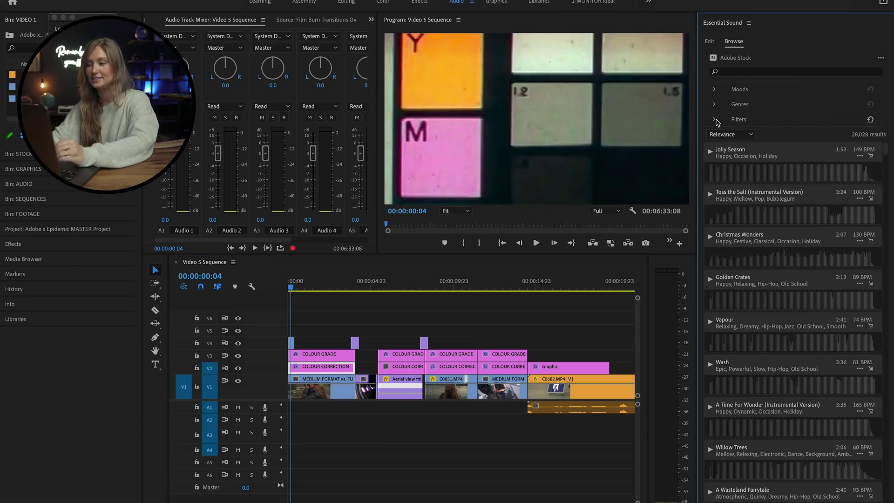
click(716, 120)
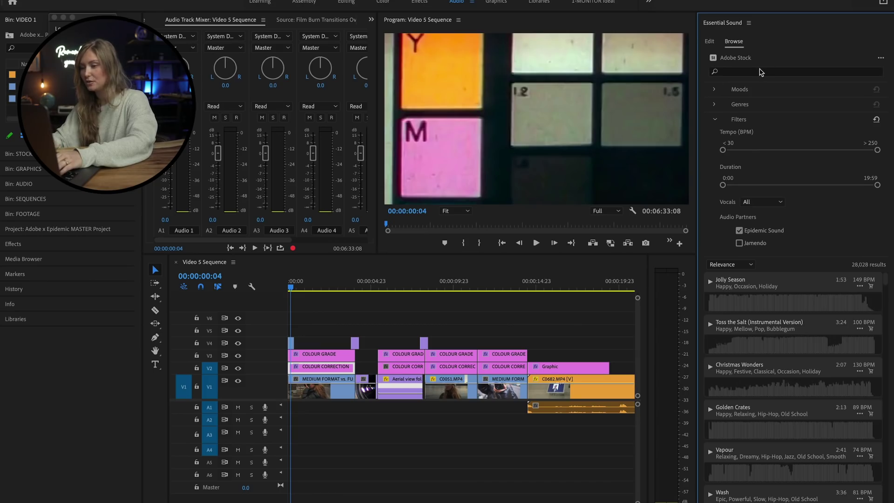
drag(723, 150, 758, 150)
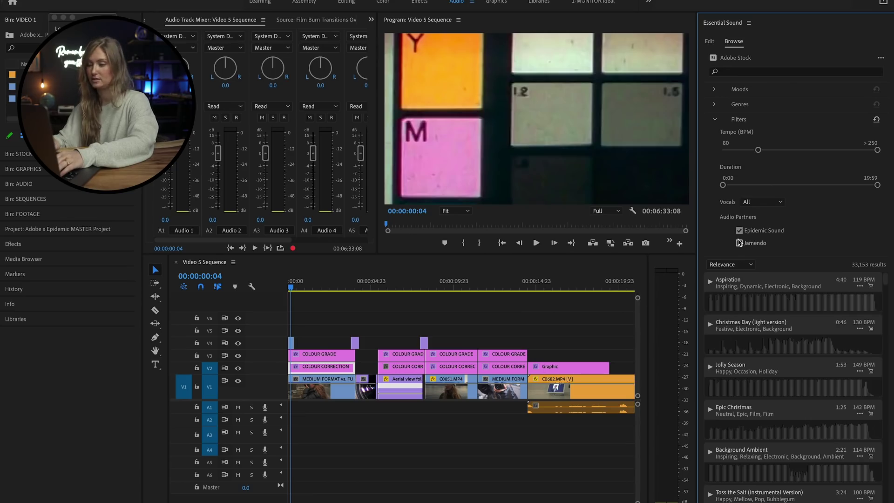
drag(877, 185, 736, 185)
drag(878, 150, 787, 155)
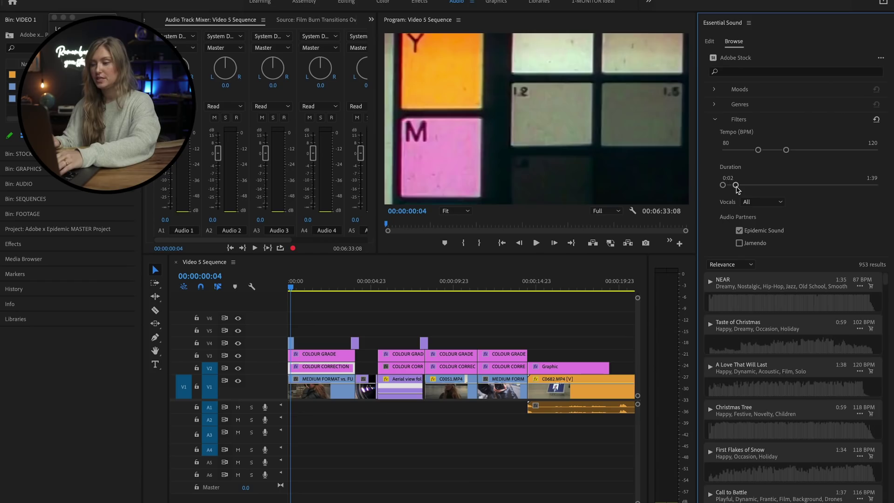
drag(737, 188, 740, 186)
Add the Inspiring mood and No Vocals filters, then preview the top result
click(715, 90)
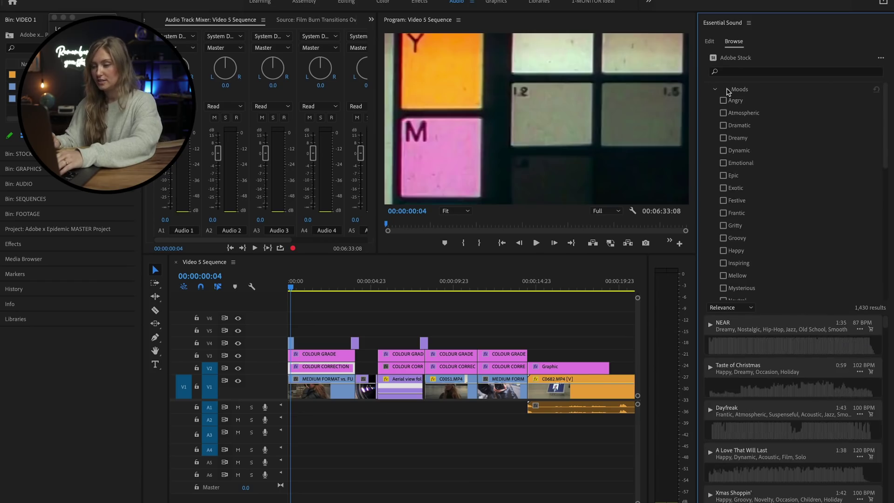
click(724, 263)
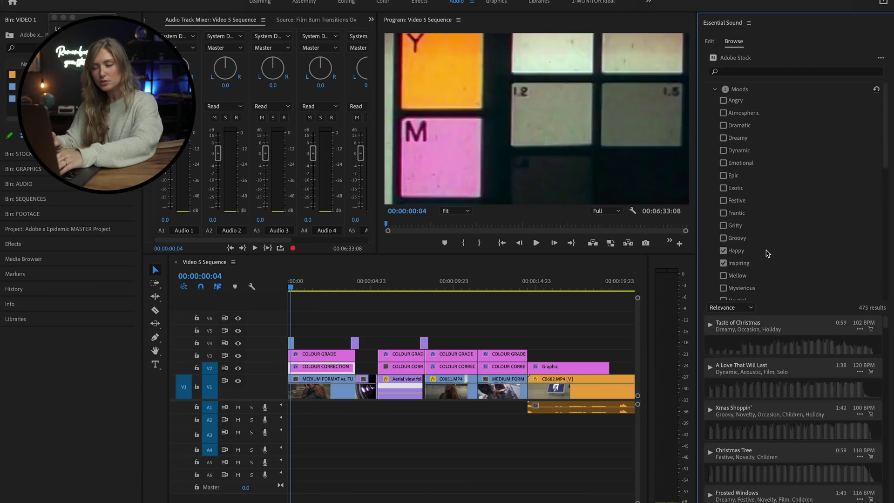
click(714, 89)
click(761, 201)
click(764, 235)
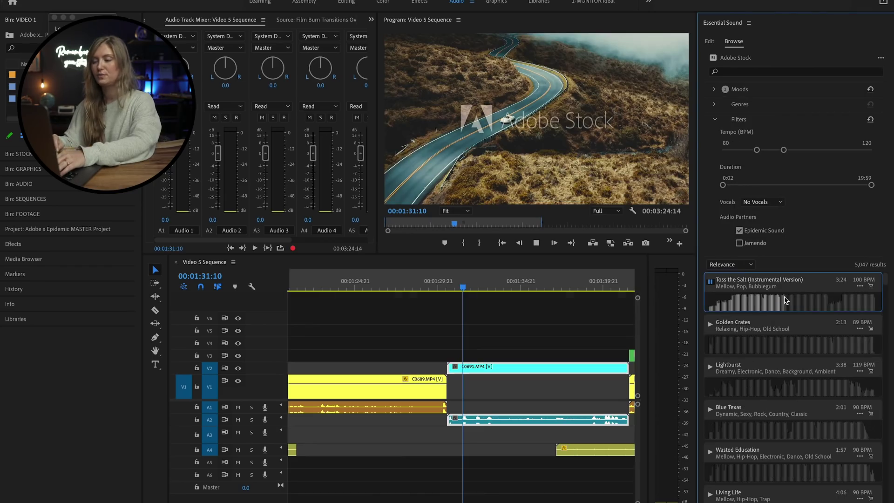
click(758, 294)
Place the Epidemic Sound track on audio track A4 at the sequence start and play it back
key(minus)
key(minus)
key(minus)
key(space)
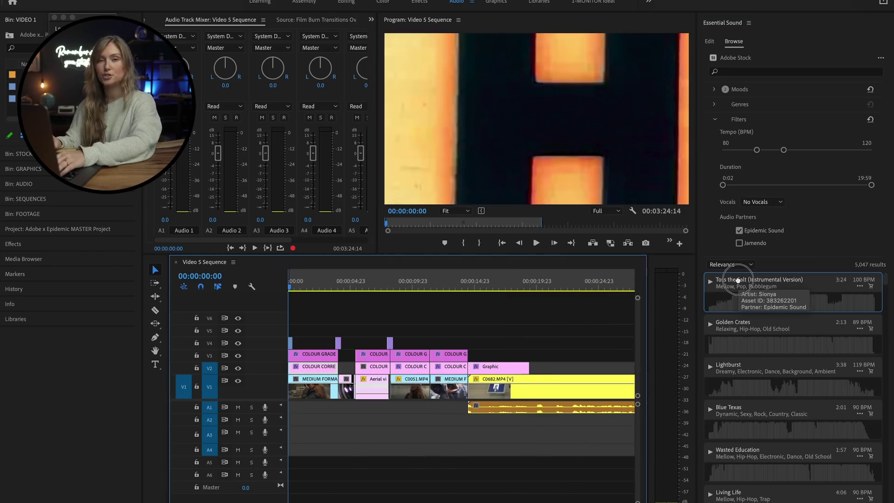
drag(732, 283, 285, 454)
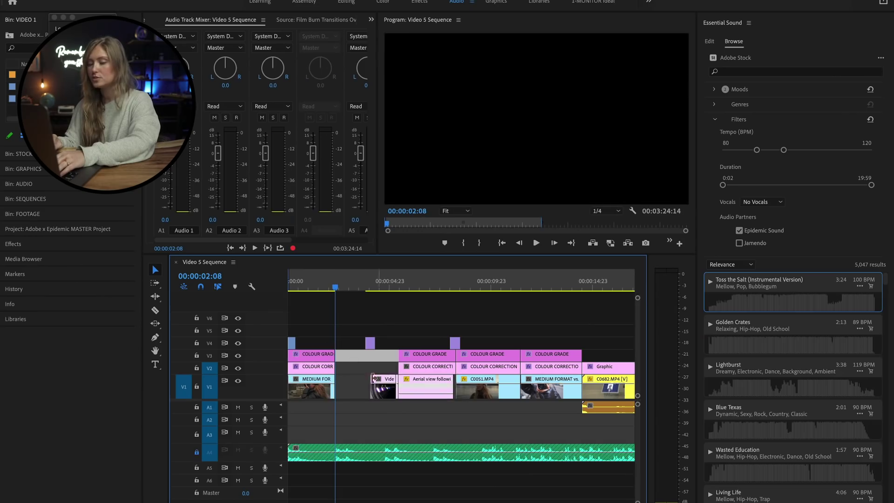
key(space)
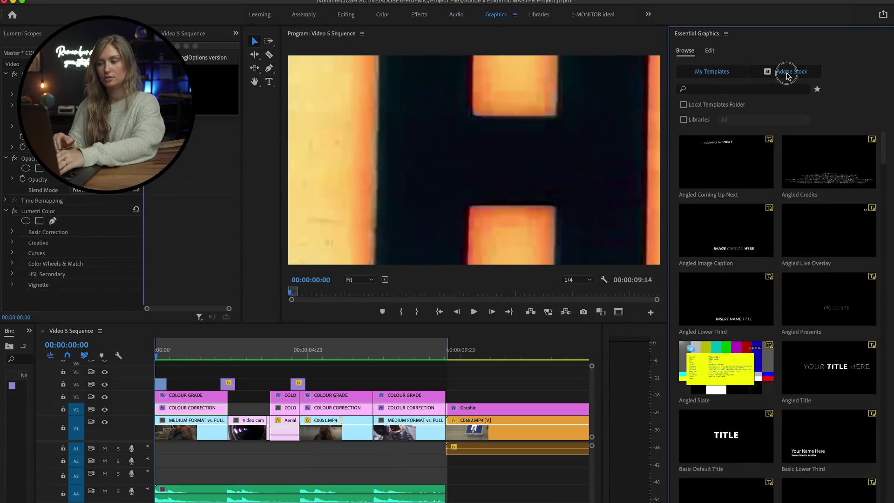
Add the Adobe Stock Fashion Glitch Intro title onto V5 above the opening clips
click(789, 72)
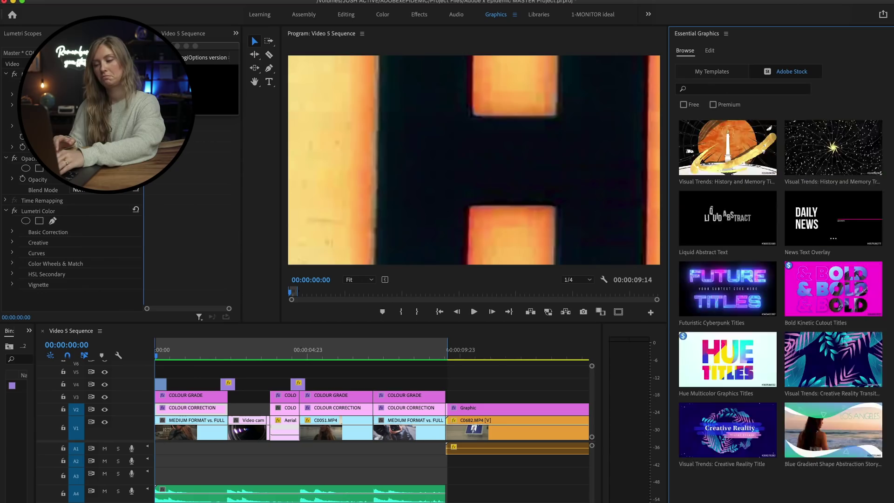
drag(728, 435, 198, 356)
click(727, 79)
Replace FASHION with the creator's first name in Proxima Nova at size 152
double_click(481, 155)
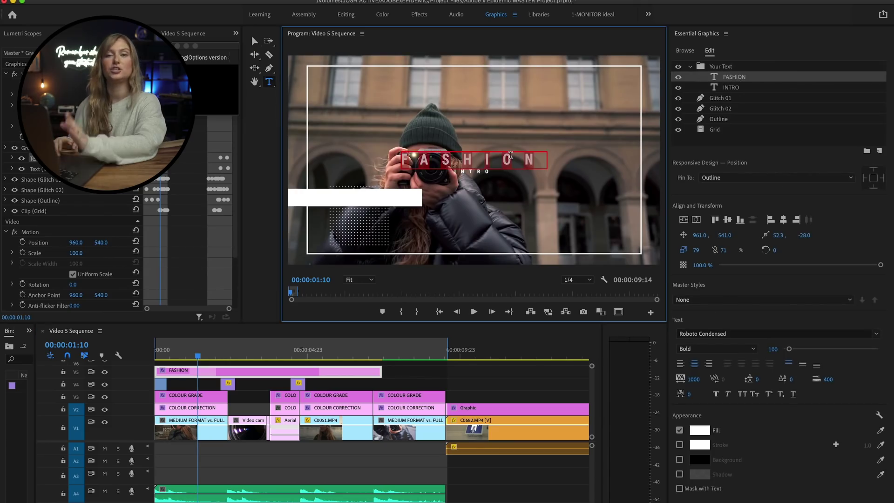
text(LIZZIE)
click(745, 334)
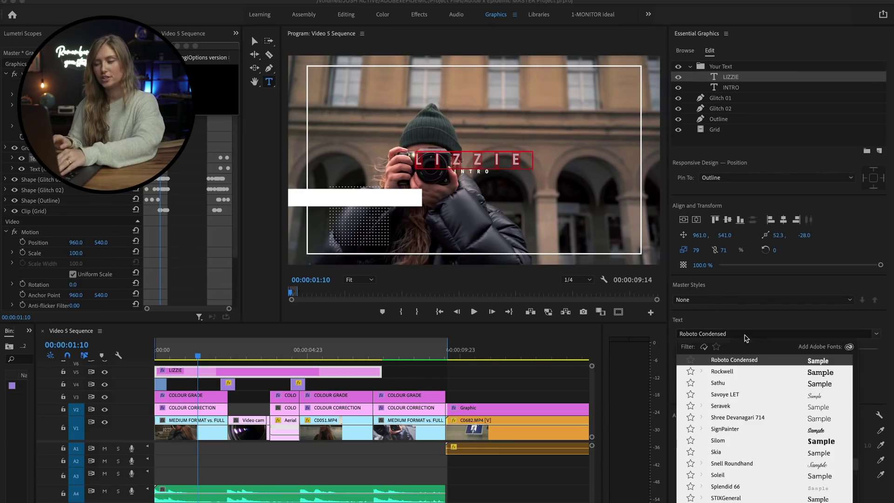
text(proxima)
click(726, 359)
drag(789, 349, 792, 350)
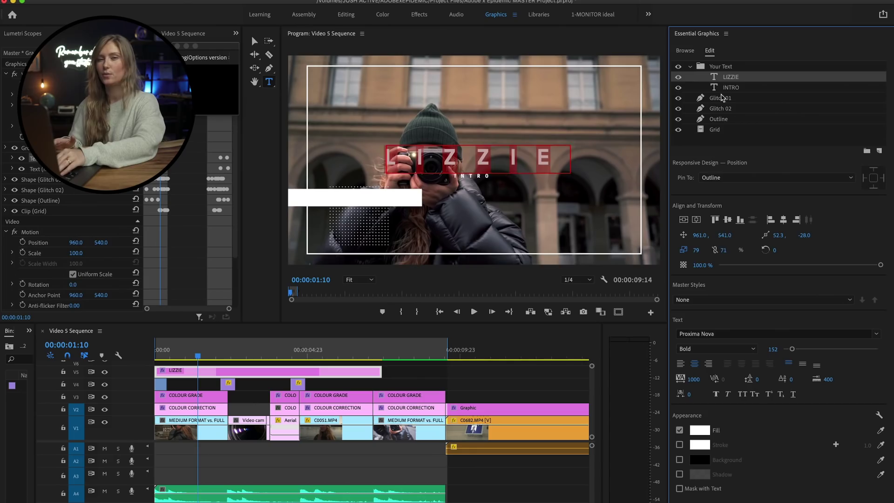
Set the INTRO line to the surname in Proxima Nova Light at size 110
click(478, 176)
click(745, 334)
click(726, 359)
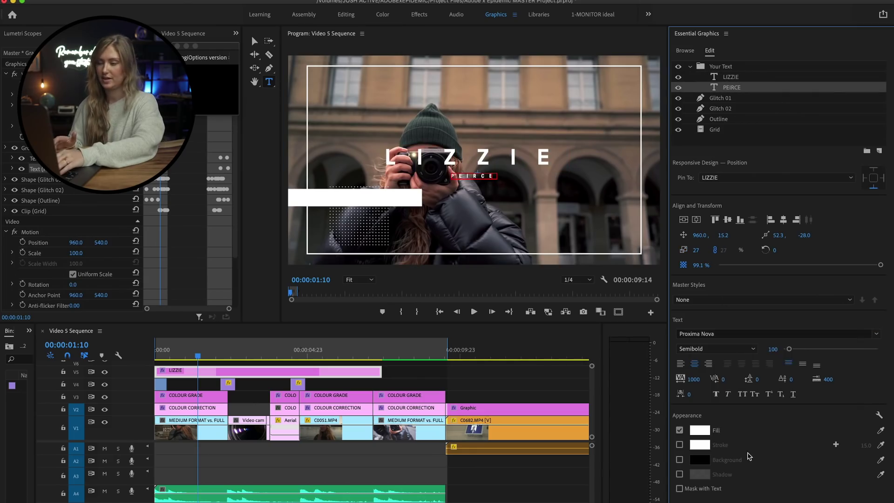
drag(789, 350, 790, 351)
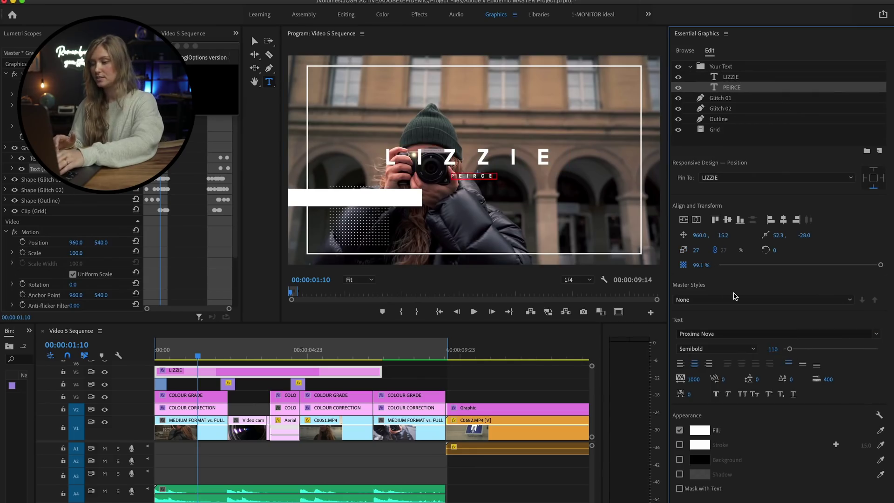
click(717, 349)
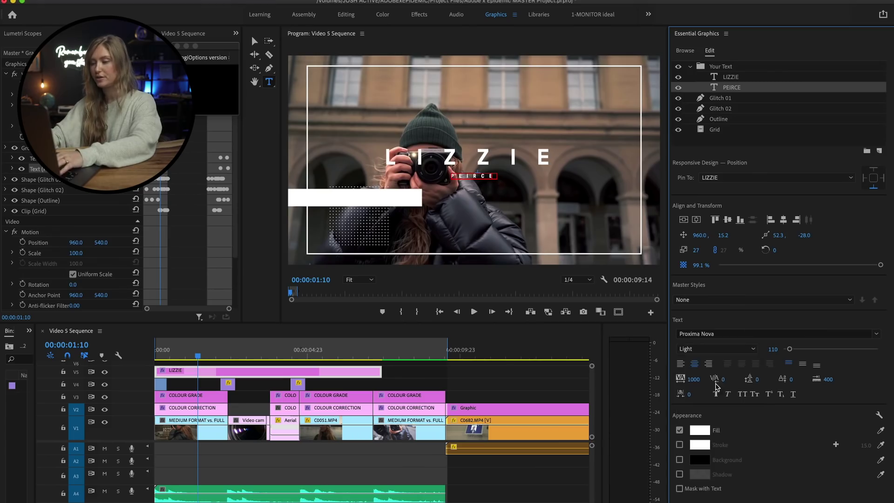
click(719, 380)
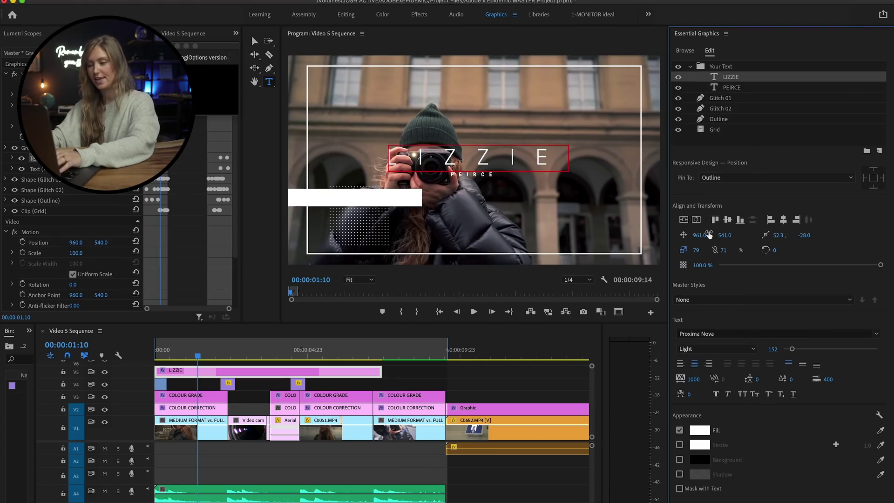